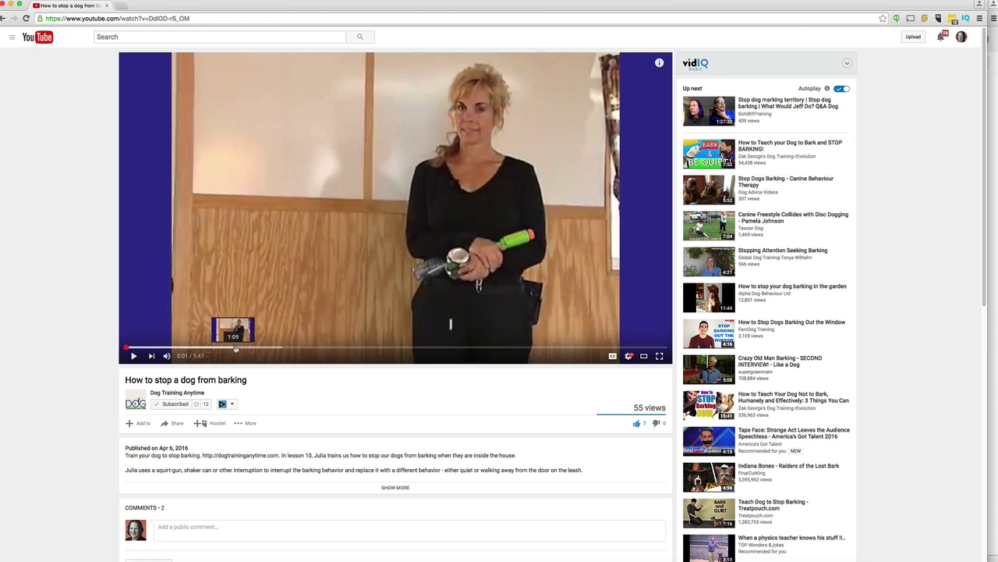
# - Seek the video to 1:30 and remove 'watch?' from its web address
pyautogui.click(267, 349)
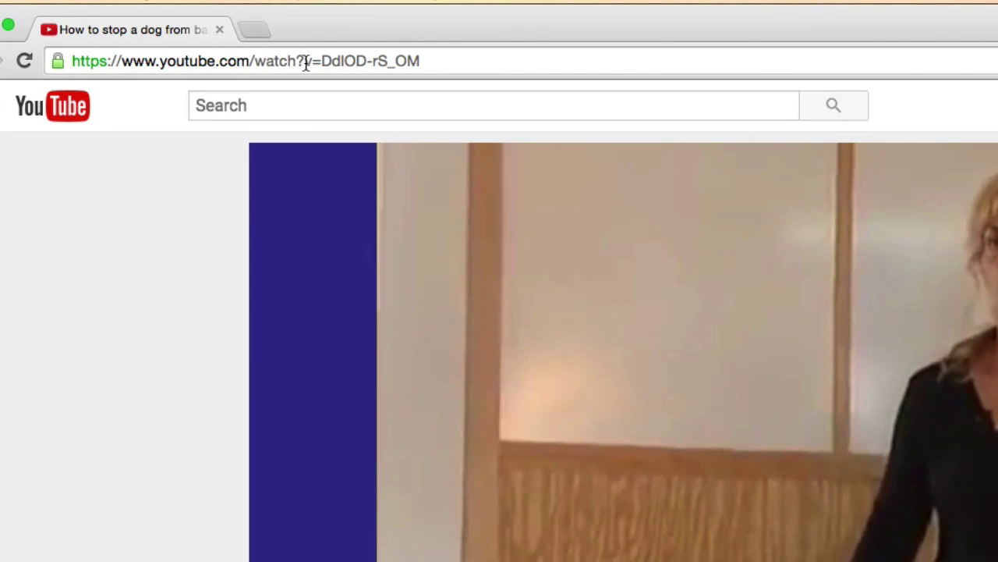
pyautogui.click(305, 65)
pyautogui.click(300, 61)
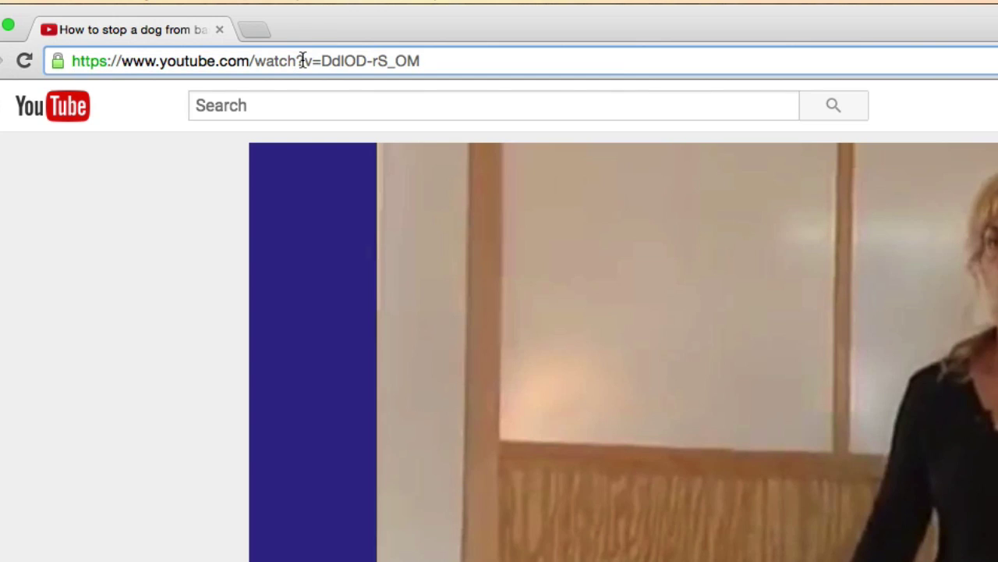
pyautogui.moveTo(302, 61); pyautogui.dragTo(256, 61)
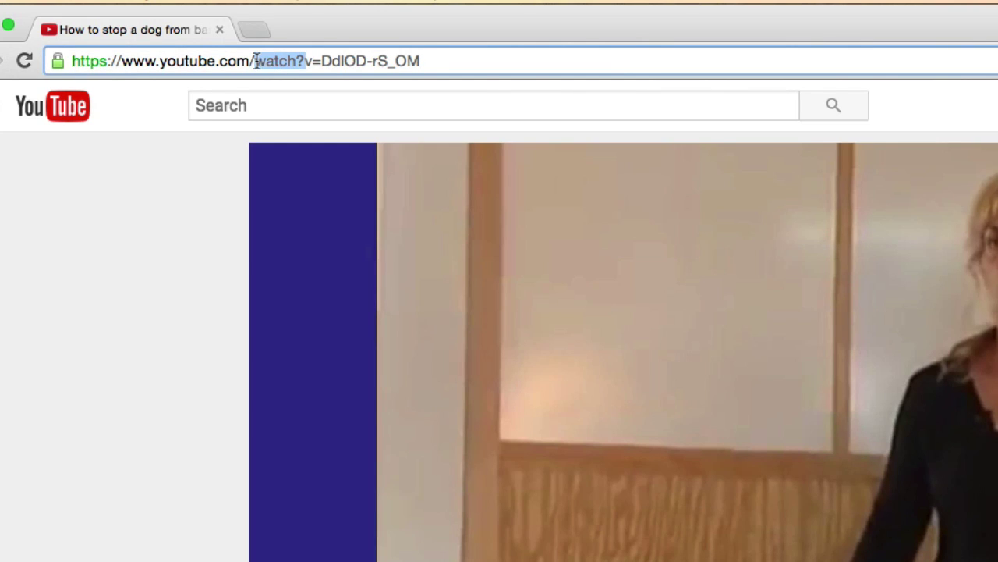
pyautogui.press('BackSpace')
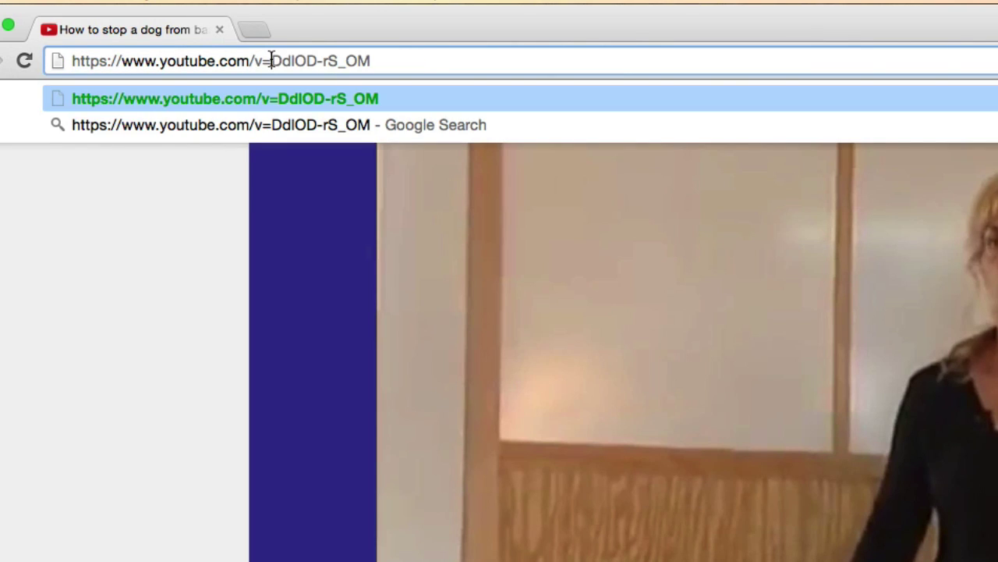
# - Replace the '=' with '/' and append '?start=90&end=95', then select the whole link
pyautogui.click(271, 61)
pyautogui.press('BackSpace')
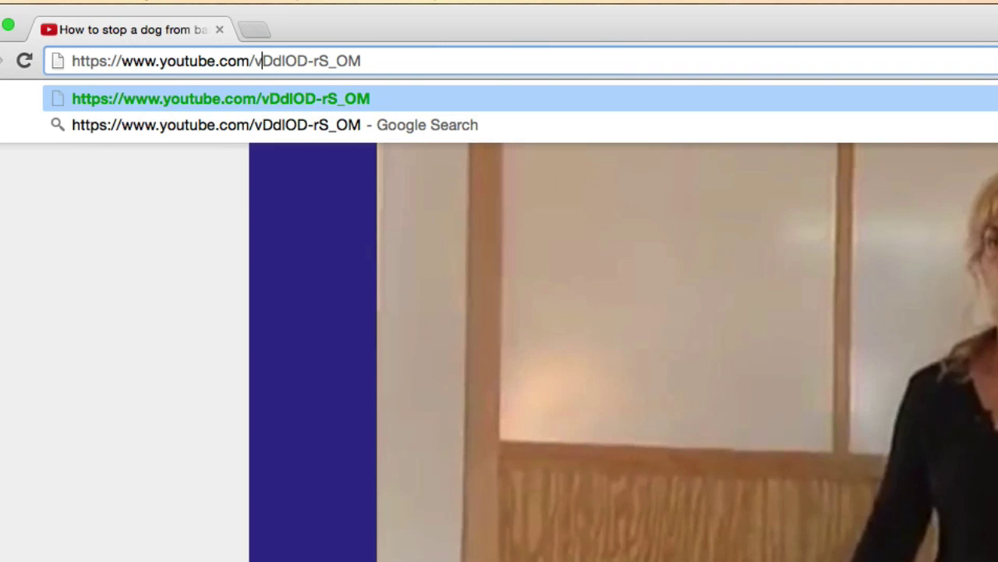
pyautogui.write('/')
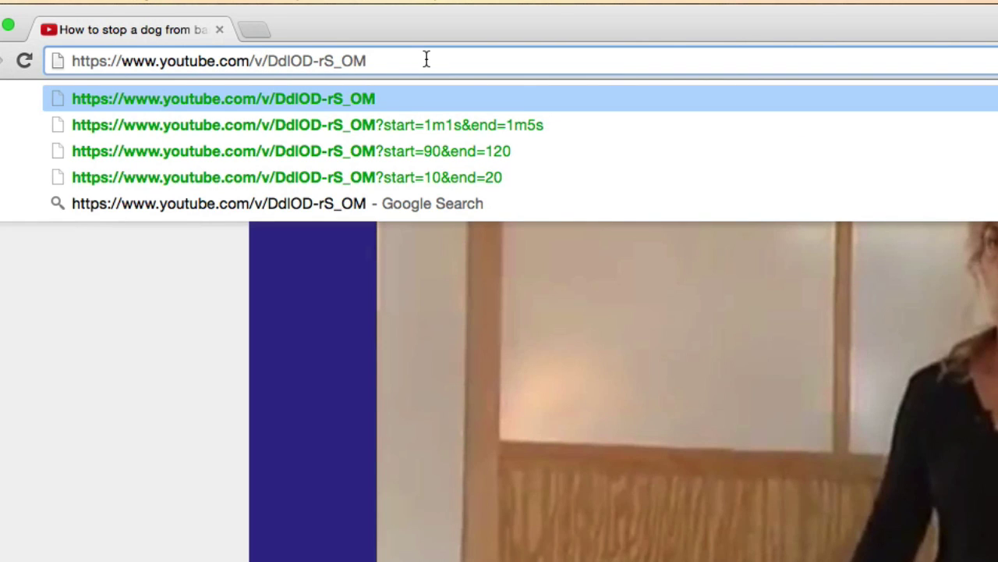
pyautogui.write('?')
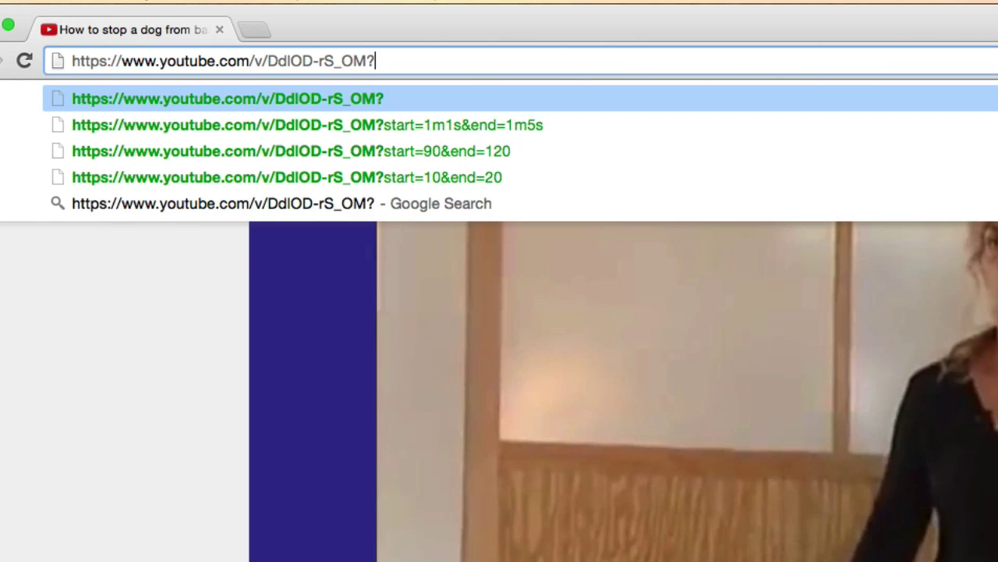
pyautogui.write('start')
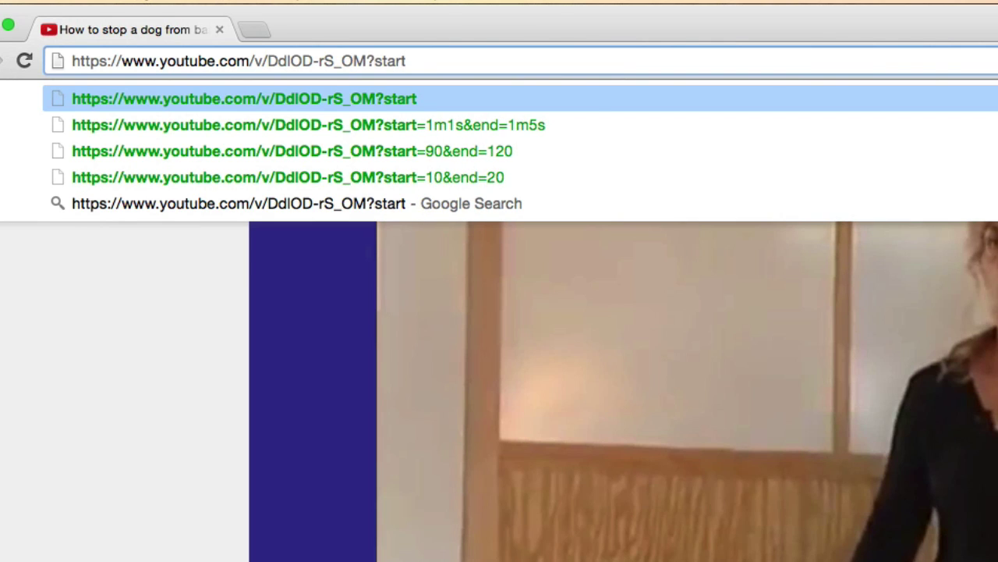
pyautogui.write('=')
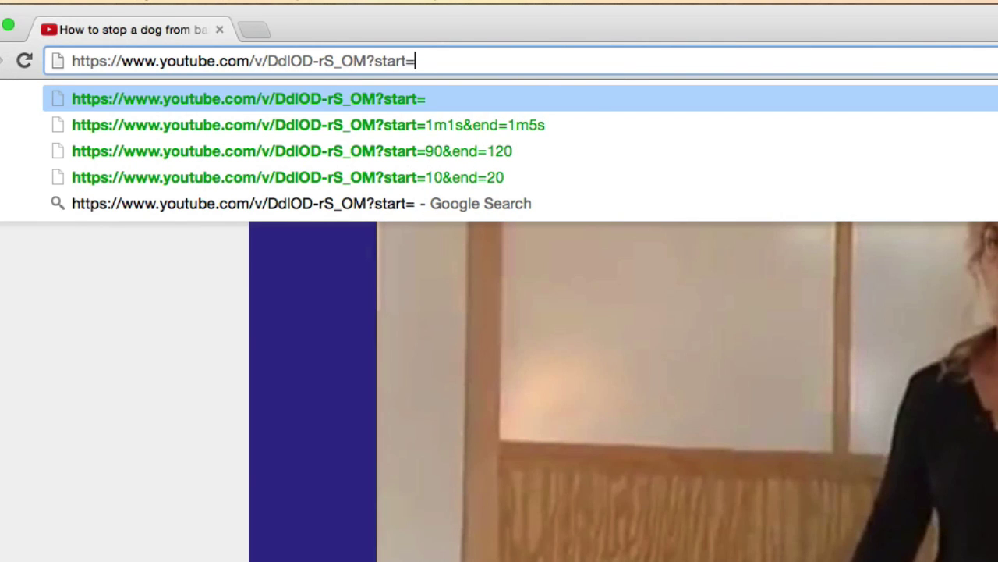
pyautogui.write('90')
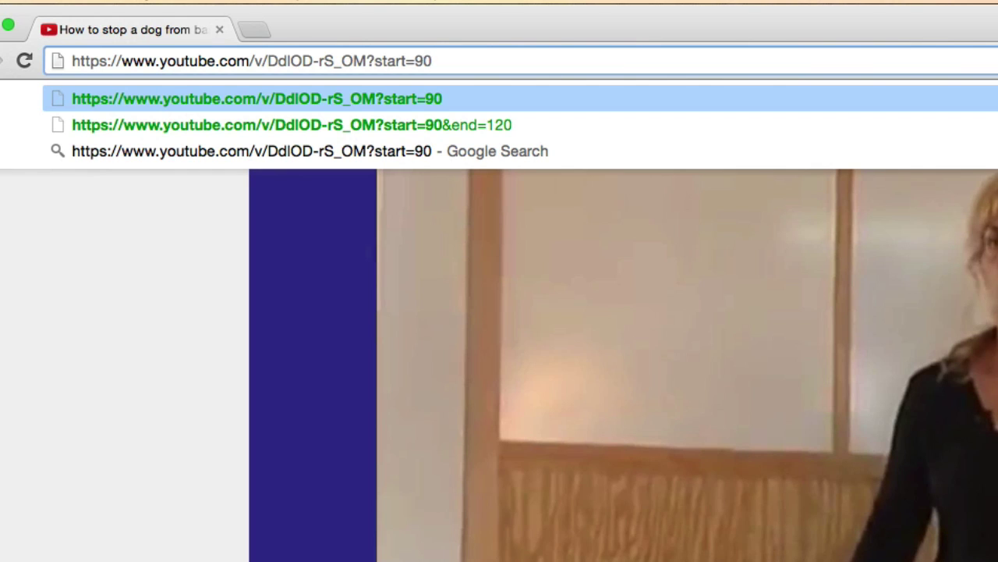
pyautogui.write('&')
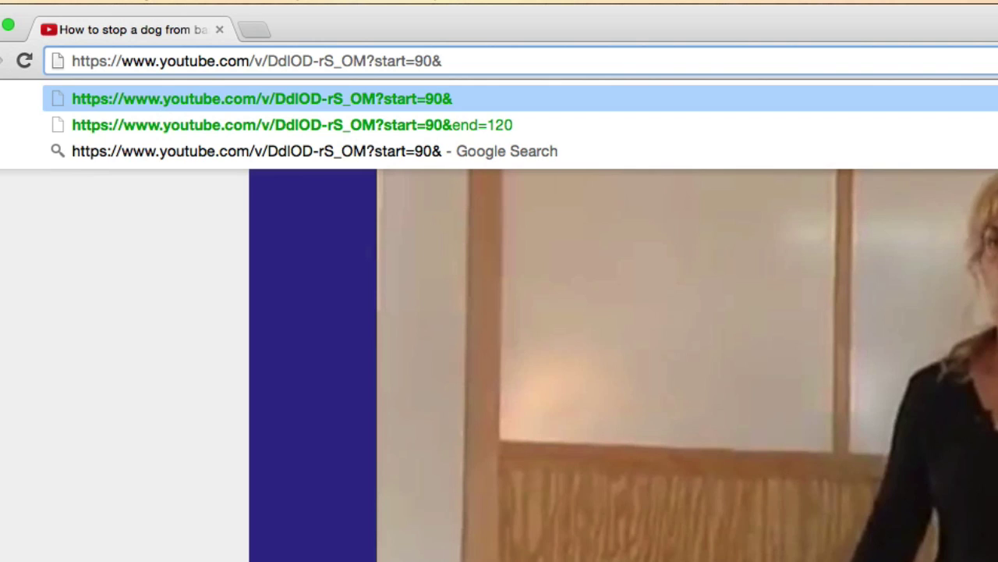
pyautogui.write('end')
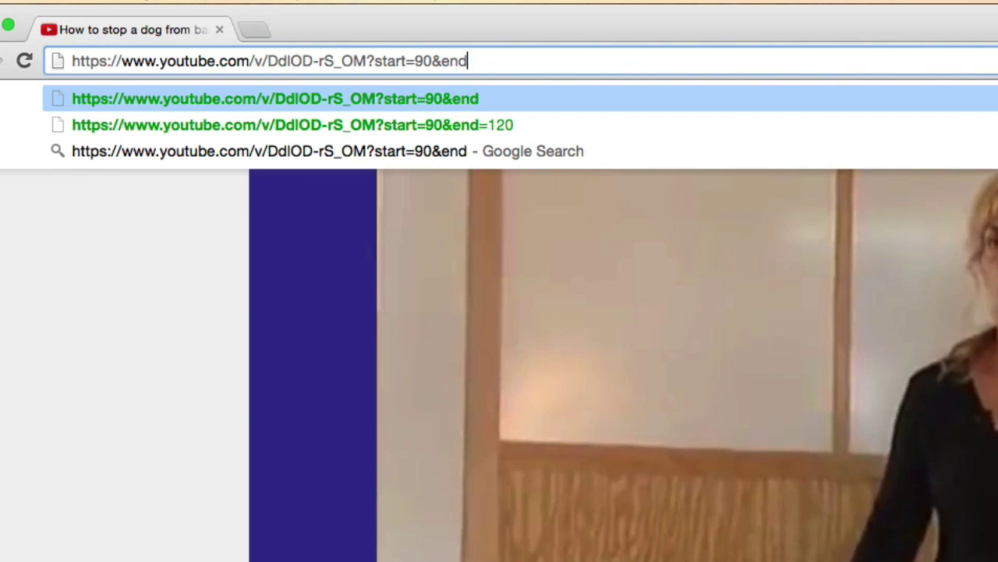
pyautogui.write('=9')
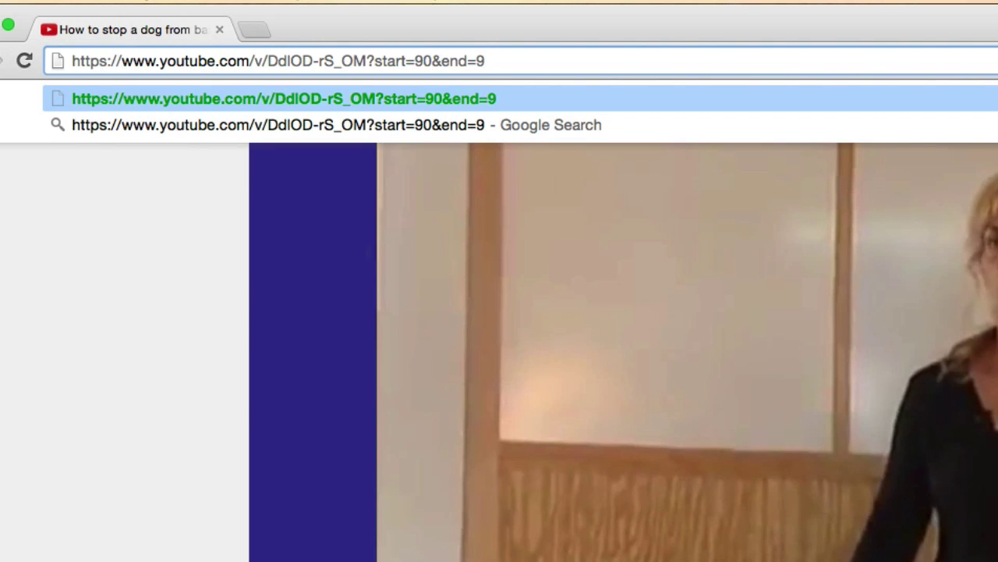
pyautogui.write('5')
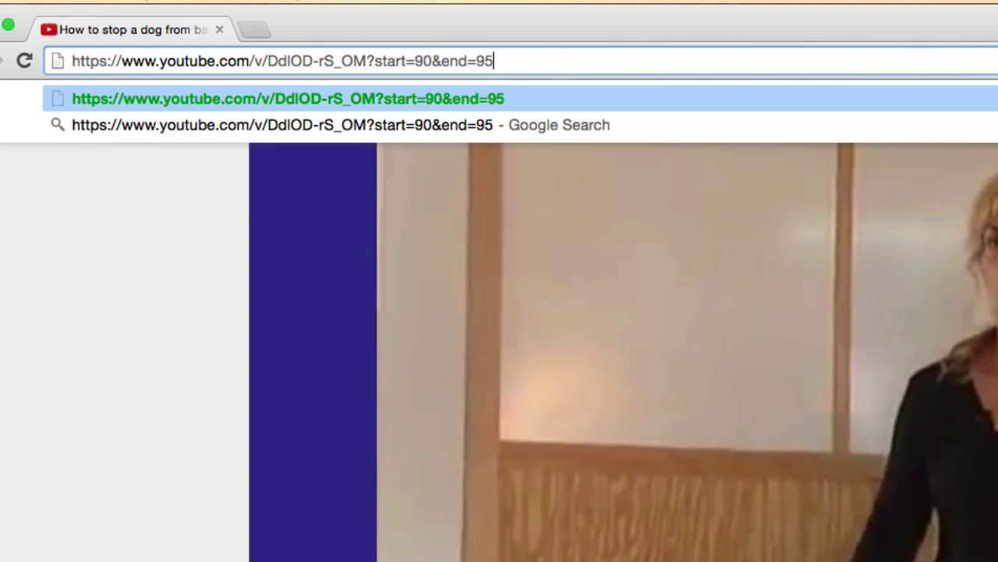
pyautogui.moveTo(506, 61); pyautogui.dragTo(52, 61)
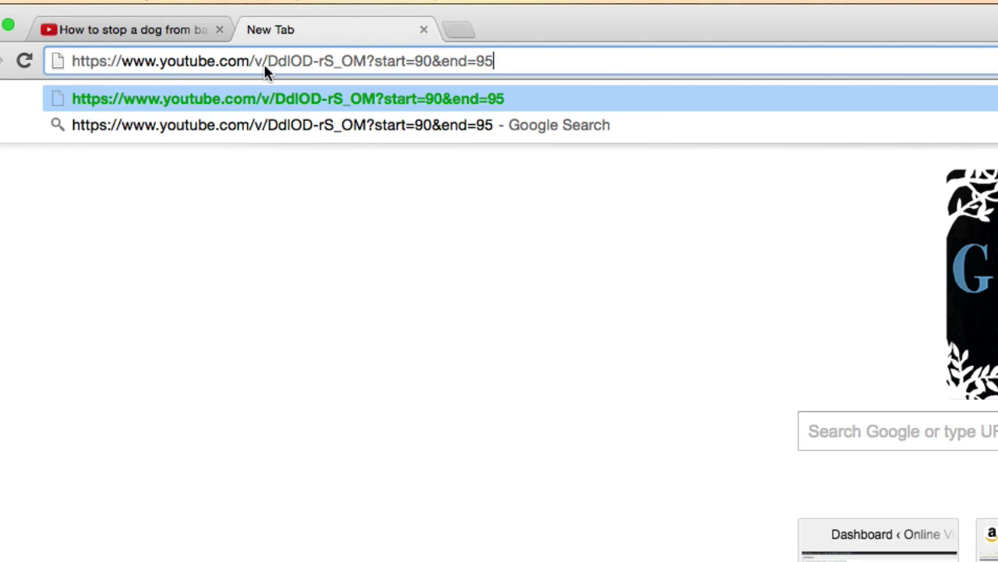
# - Load the start=90&end=95 clip link, then play and pause it around 1:36
pyautogui.press('Return')
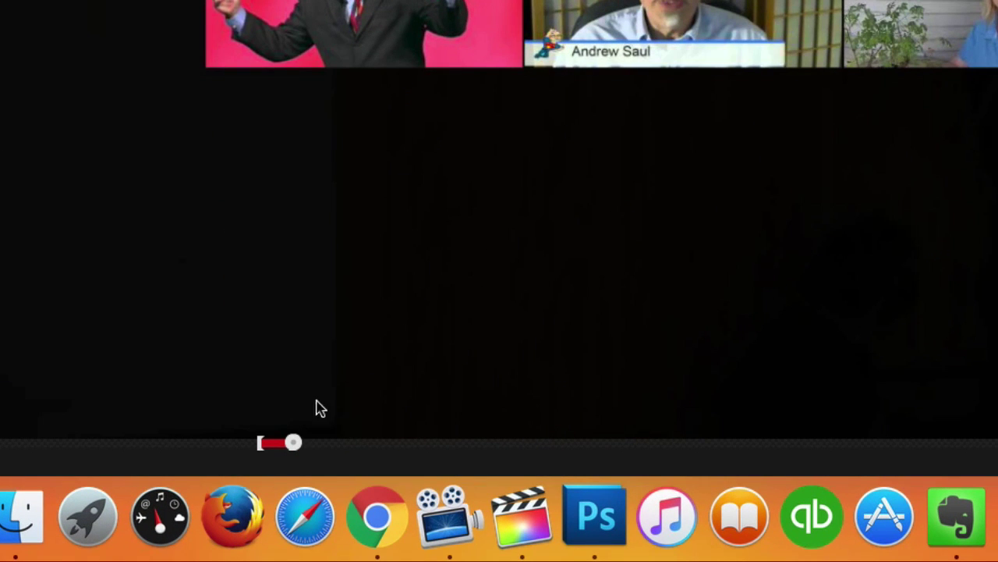
pyautogui.click(289, 442)
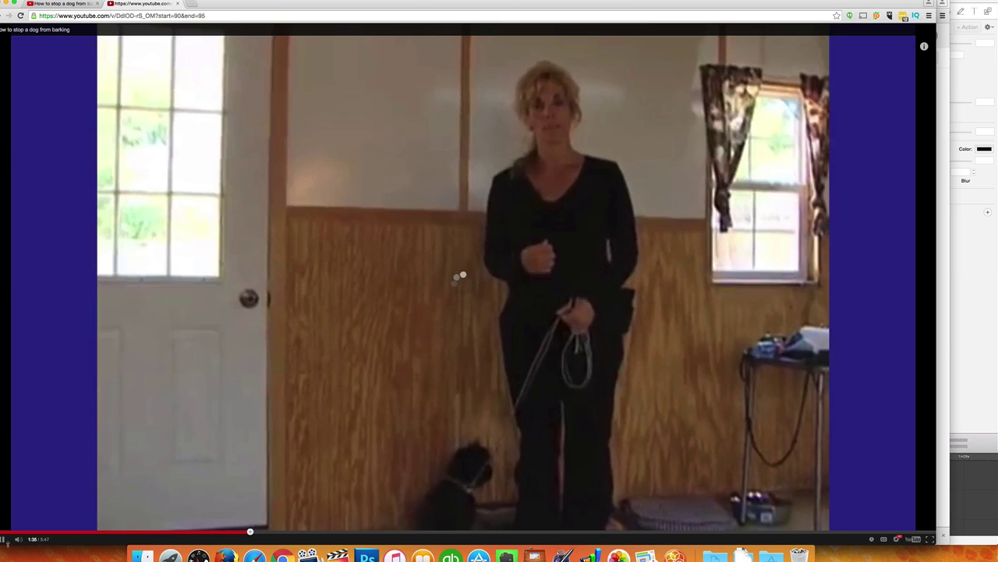
pyautogui.click(320, 287)
# - Close the test tab and select 'start=90&end=95' in the video's address
pyautogui.click(178, 3)
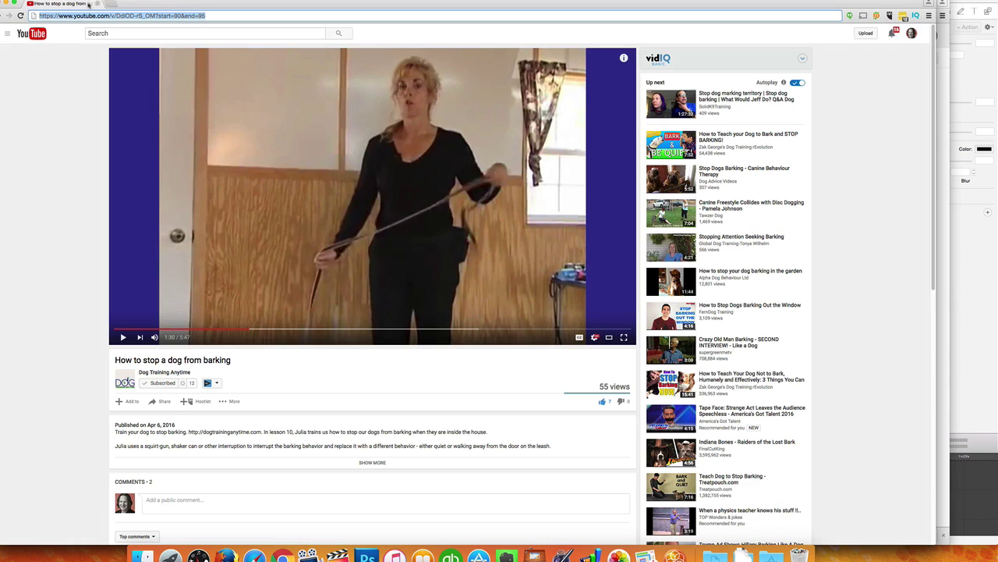
pyautogui.click(213, 16)
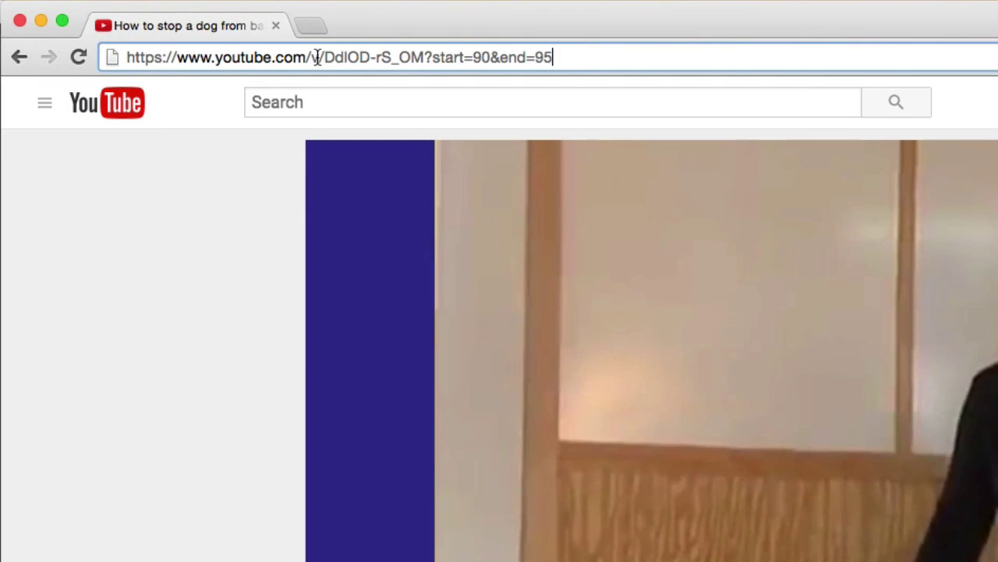
pyautogui.moveTo(423, 57); pyautogui.dragTo(629, 59)
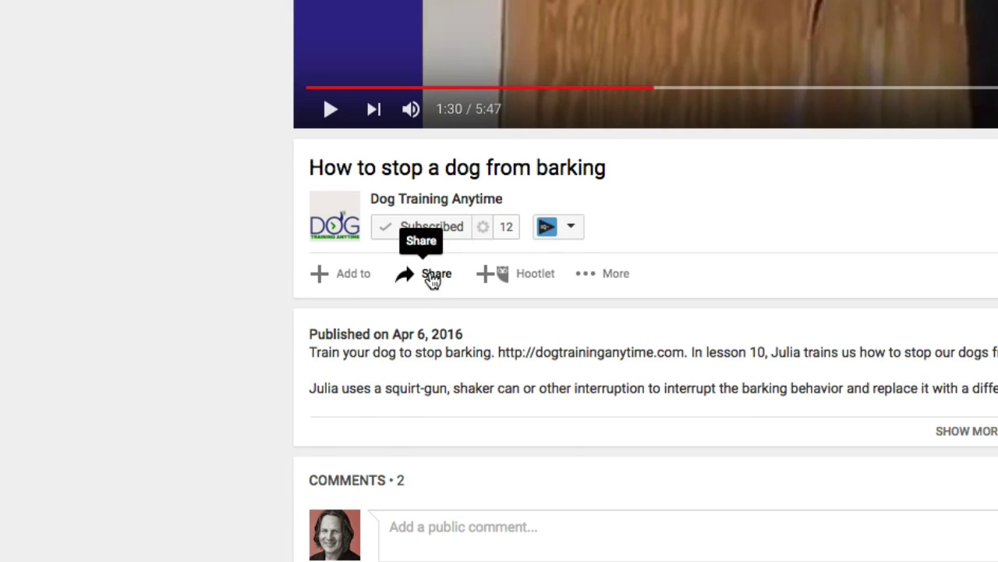
# - Copy the video's iframe embed code from Share > Embed
pyautogui.click(433, 279)
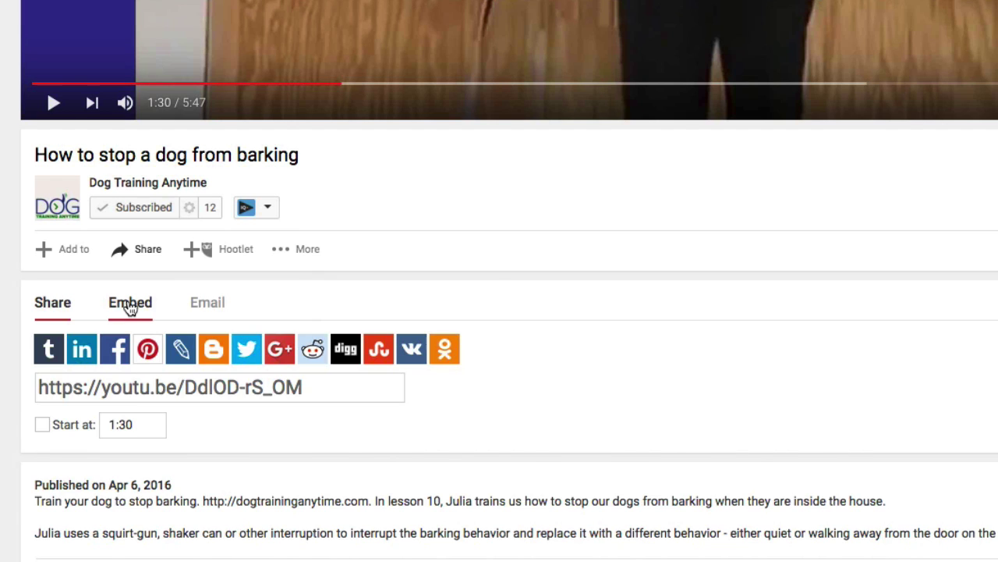
pyautogui.click(131, 308)
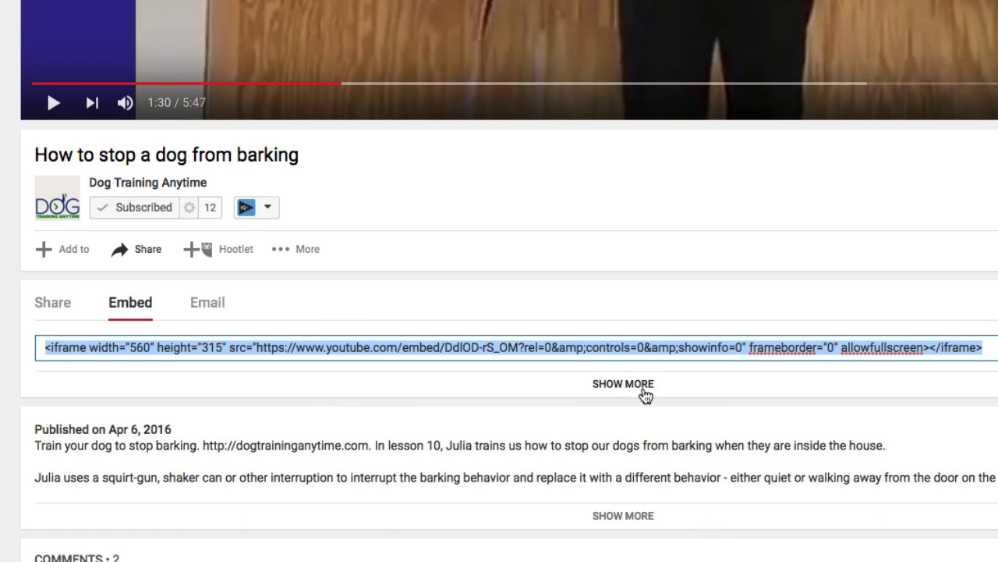
pyautogui.rightClick(652, 346)
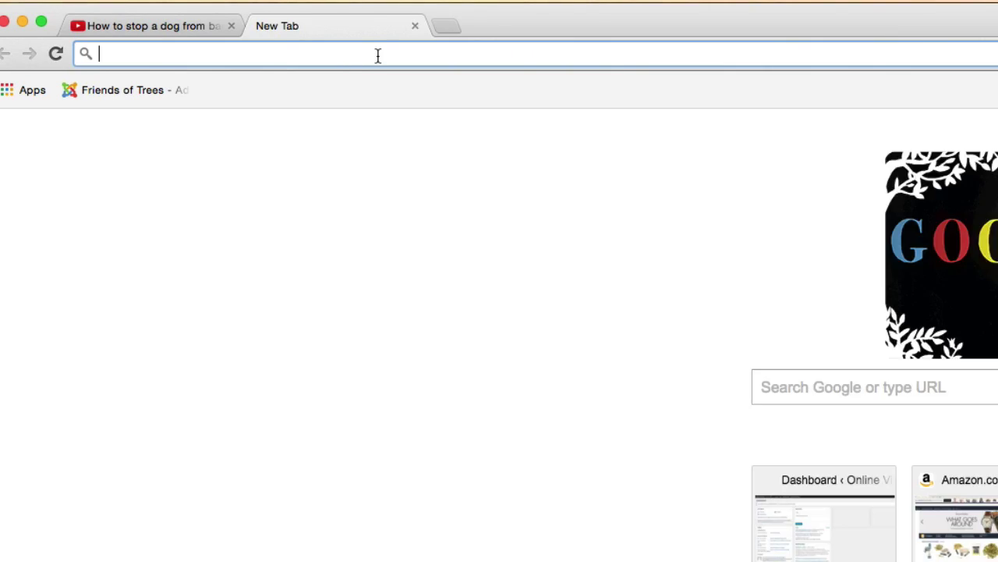
# - Go to authenticwestfilms.com/wp-admin and start a new post
pyautogui.write('authenticwestfilms.com/wp-')
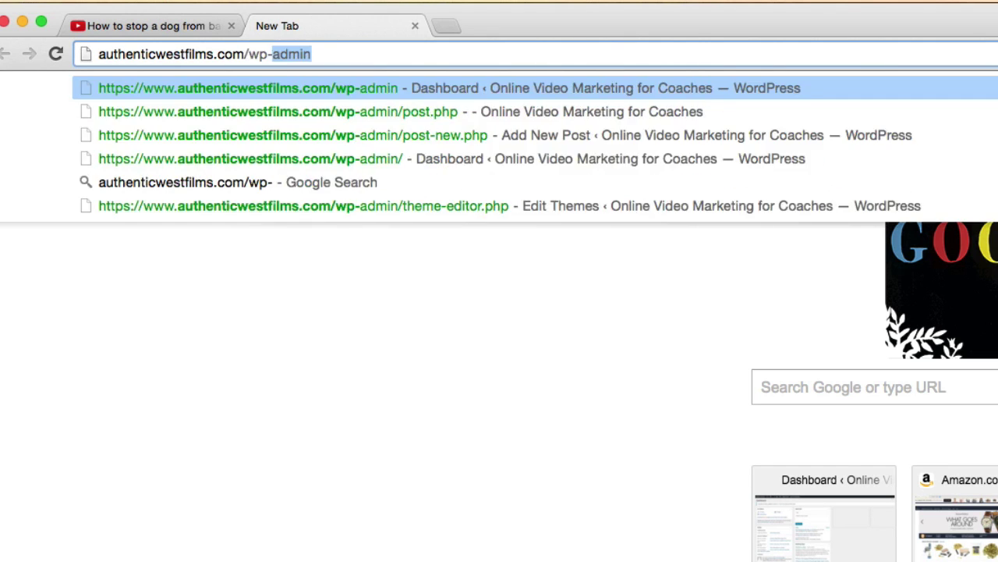
pyautogui.press('Return')
pyautogui.click(195, 286)
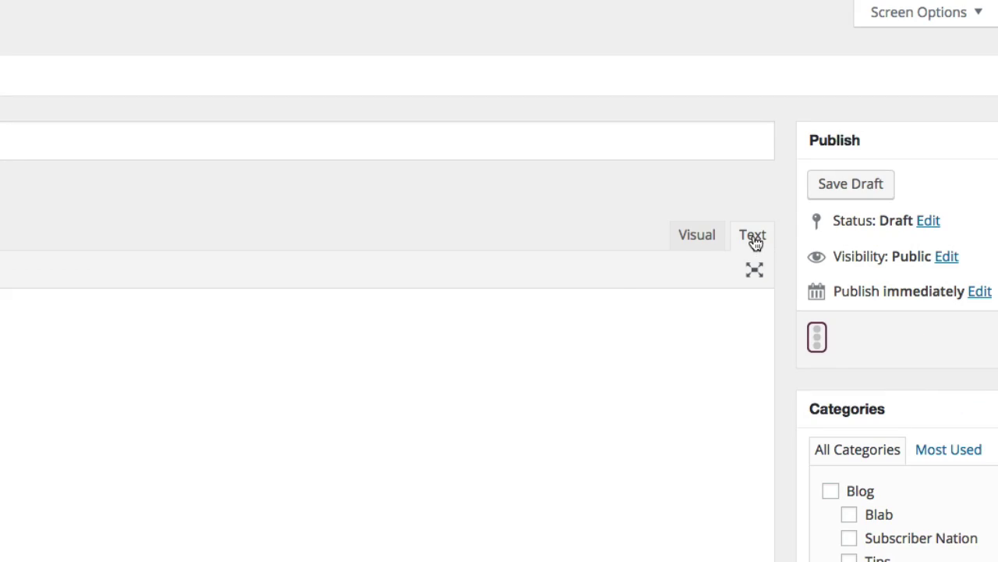
# - In the Text editor, paste the embed code and add 'start=90&end=95&amp;' to its src
pyautogui.click(753, 236)
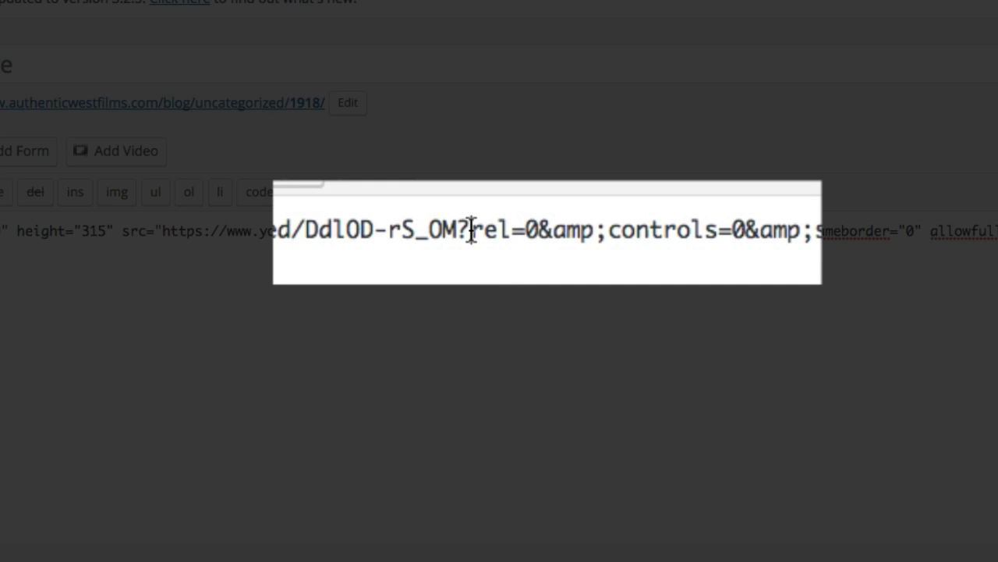
pyautogui.write('start')
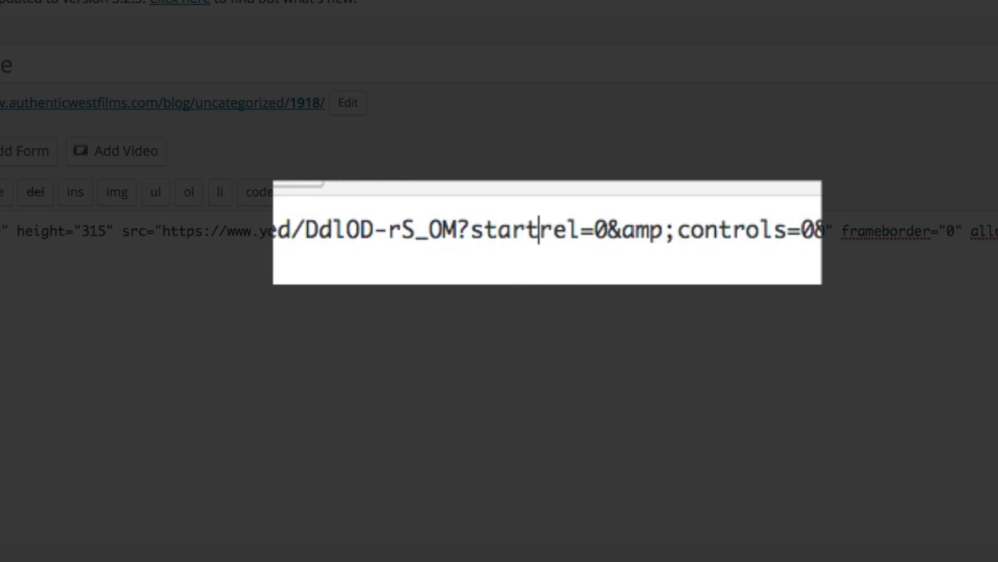
pyautogui.write('=90')
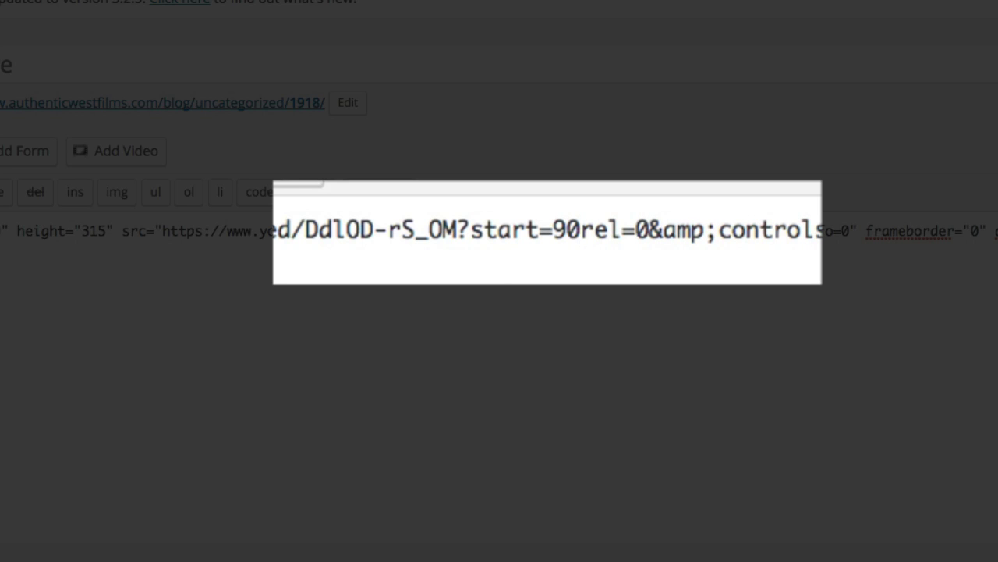
pyautogui.write('&e')
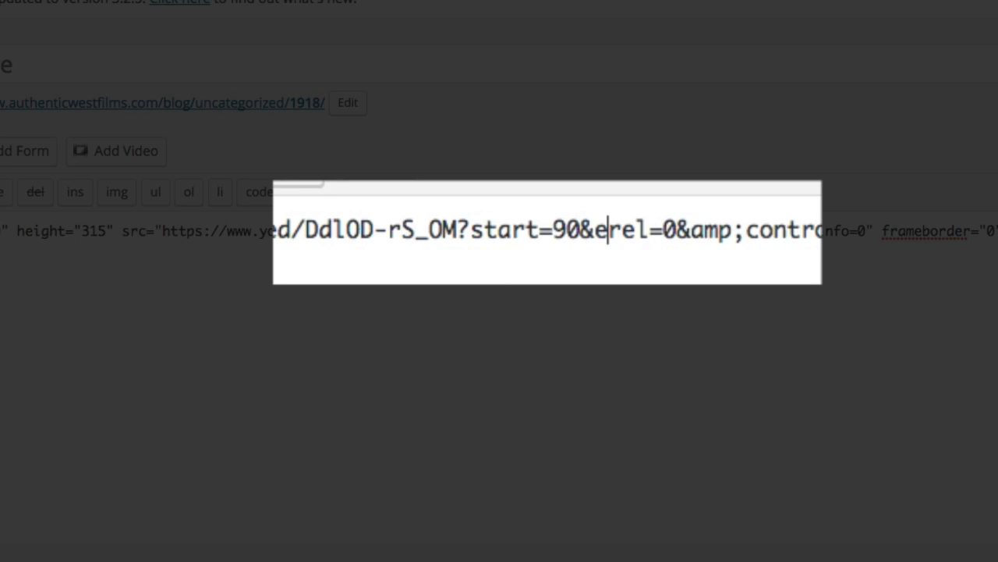
pyautogui.write('nd=')
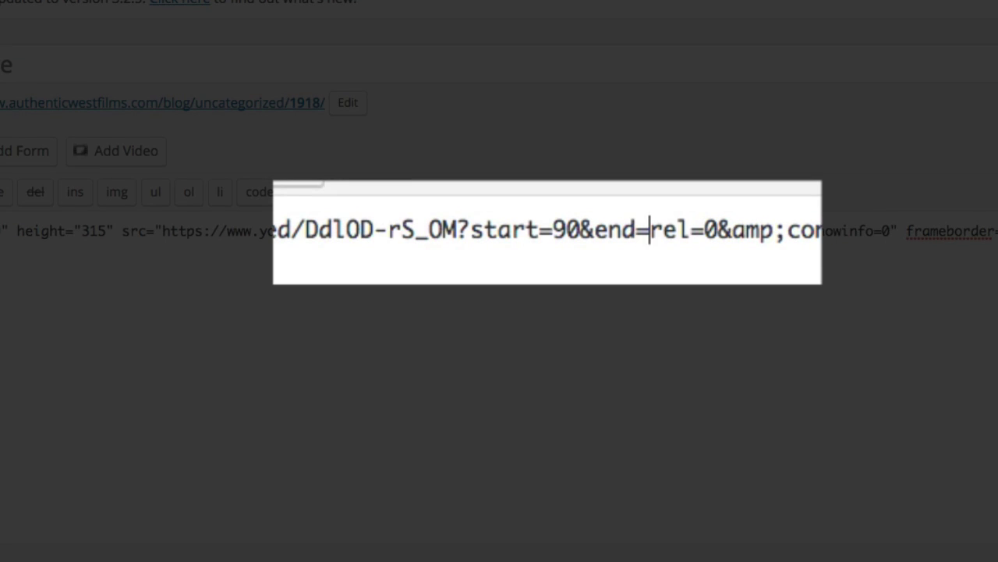
pyautogui.write('95')
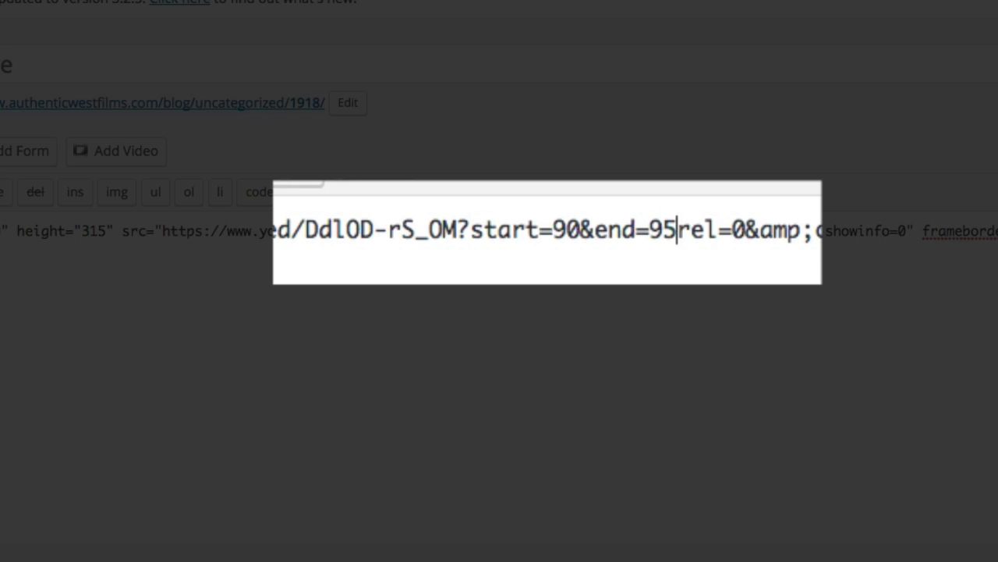
pyautogui.write('&a')
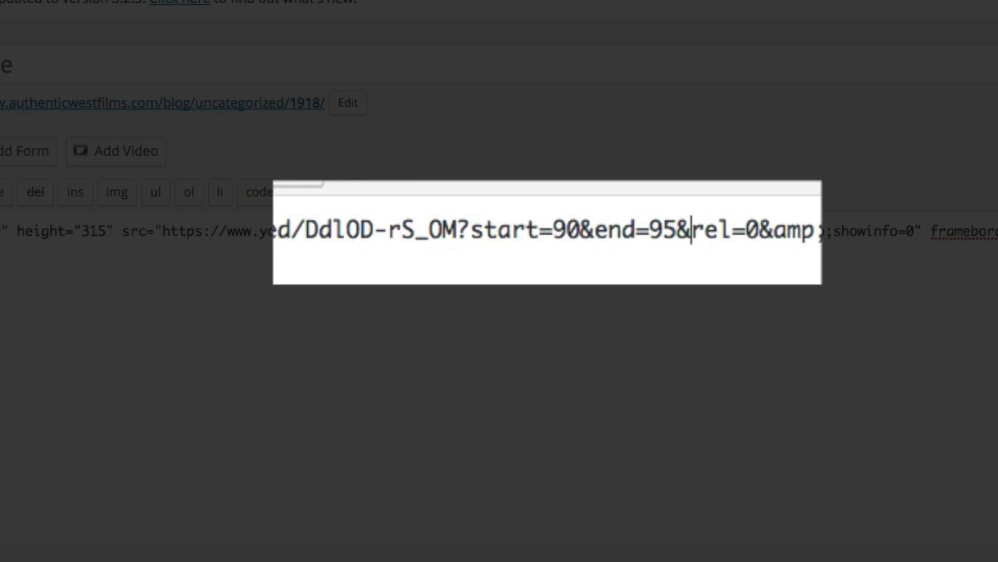
pyautogui.write('mp;')
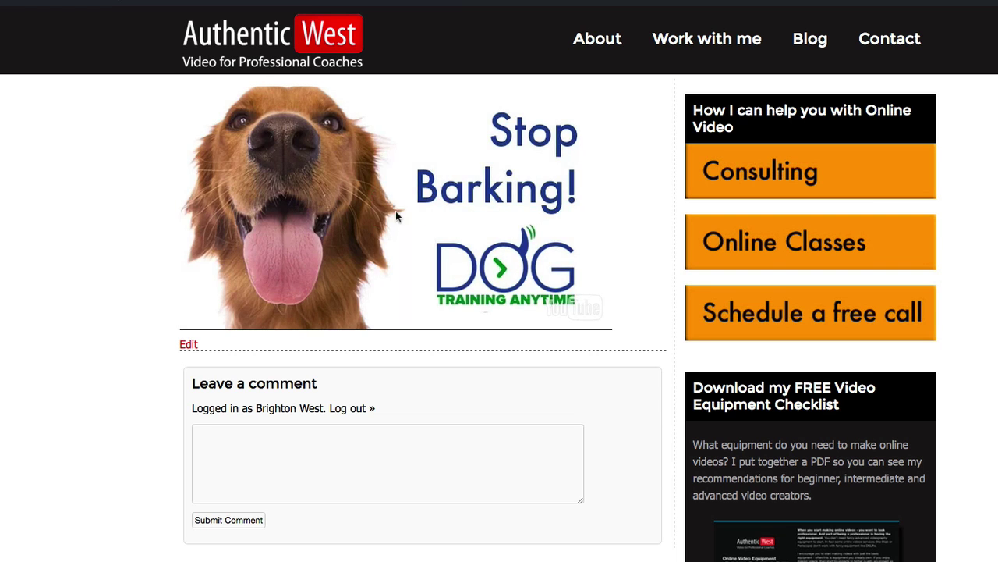
pyautogui.click(396, 211)
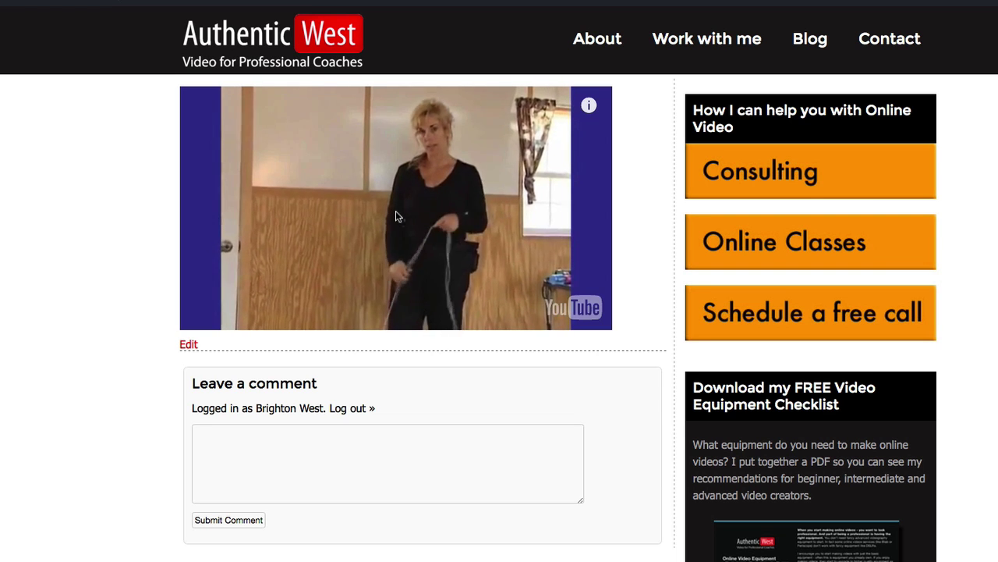